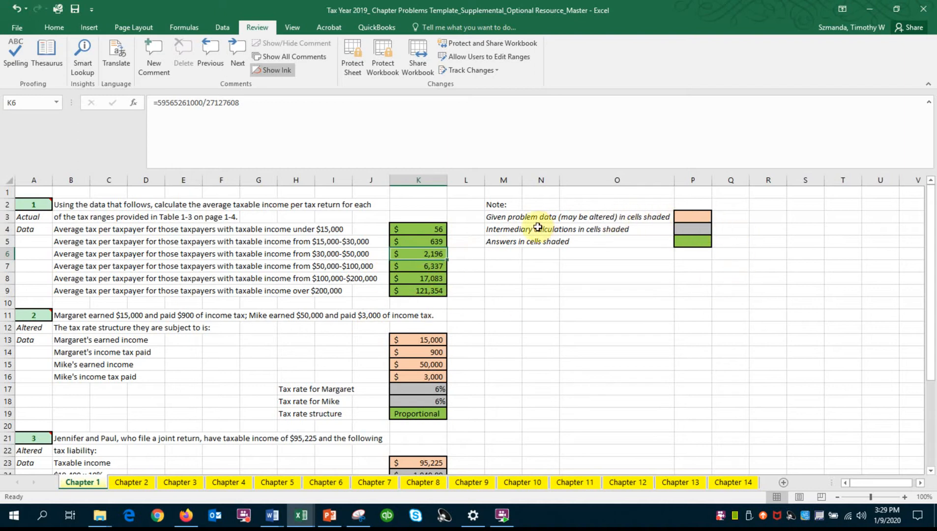
# Step: Examine the shading legend in M2:P5 and compare it with the given-data cells K13 and K14 in problem 2
pyautogui.moveTo(494, 206); pyautogui.dragTo(690, 248)
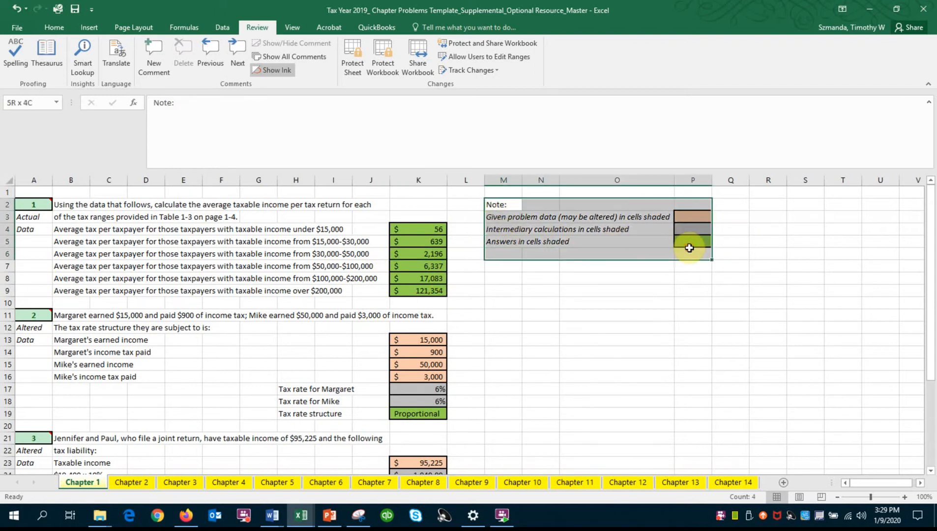
pyautogui.click(665, 288)
pyautogui.click(698, 217)
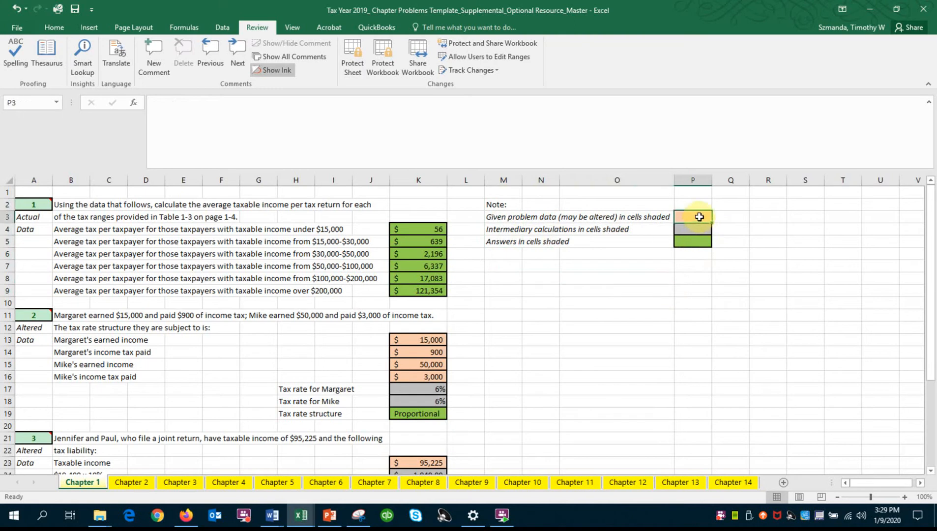
pyautogui.click(433, 340)
pyautogui.click(434, 351)
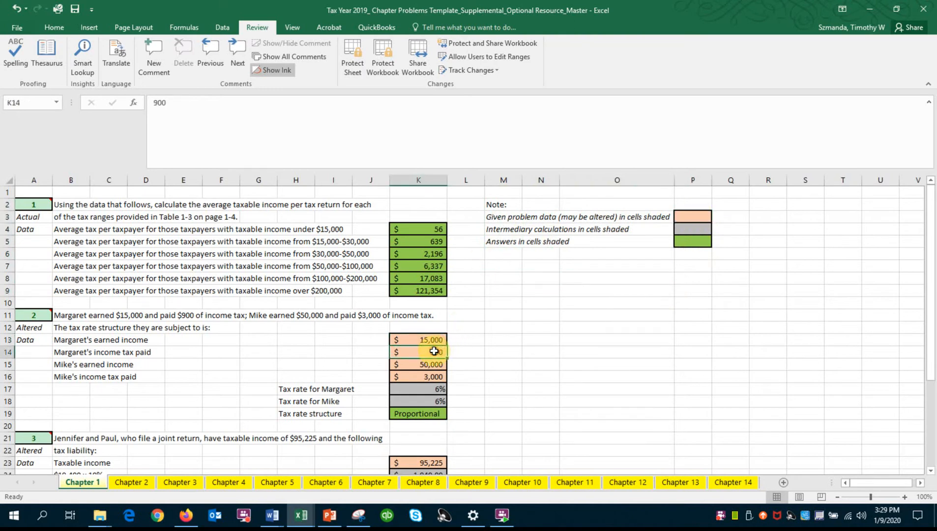
pyautogui.click(431, 340)
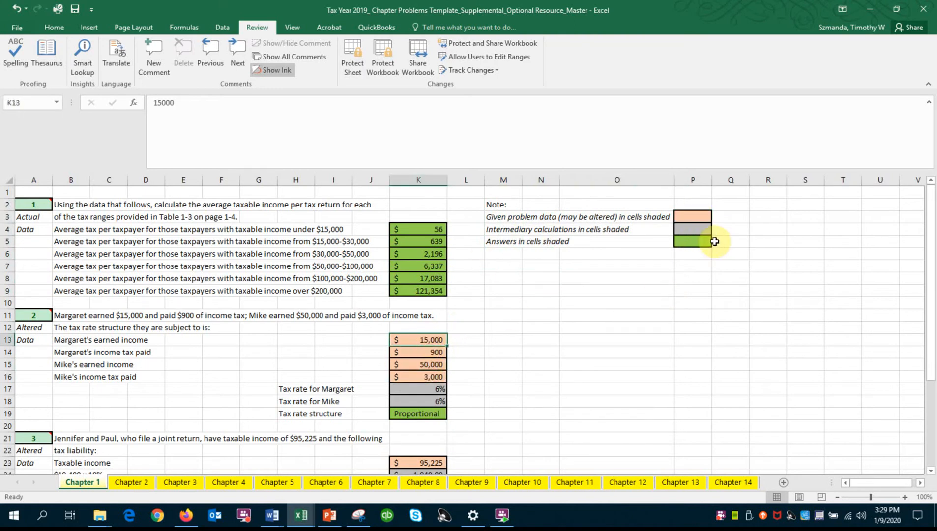
pyautogui.moveTo(665, 232); pyautogui.dragTo(708, 230)
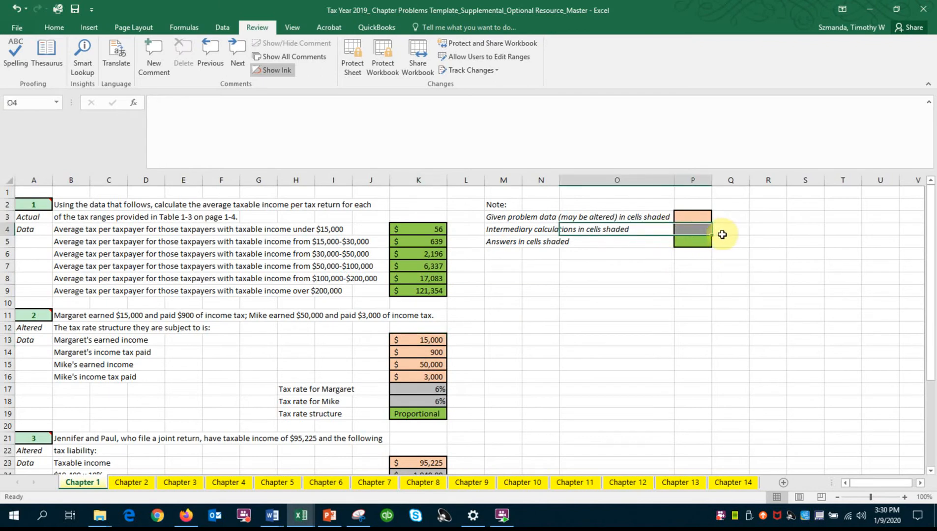
pyautogui.click(696, 242)
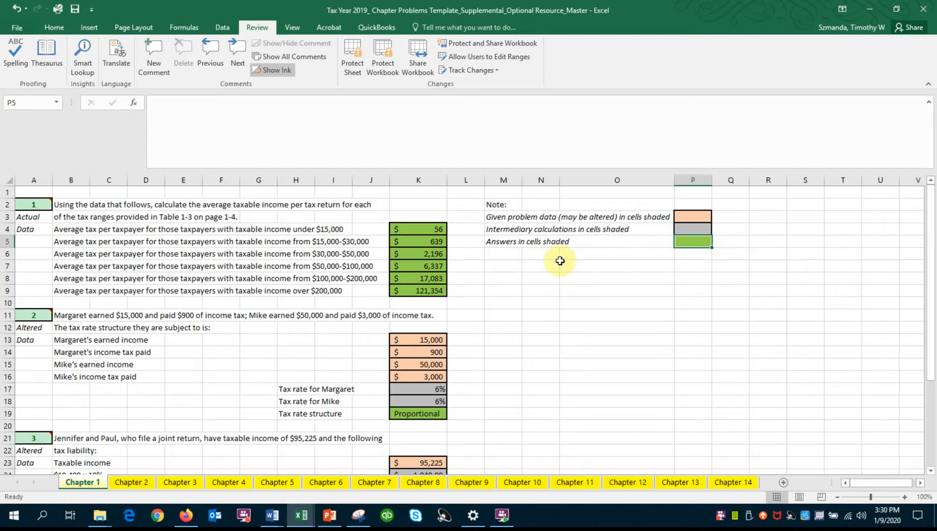
# Step: Review problem 1's answer cells K4:K9 and compare the Actual Data label with problem 2's Altered Data label
pyautogui.moveTo(425, 232); pyautogui.dragTo(452, 287)
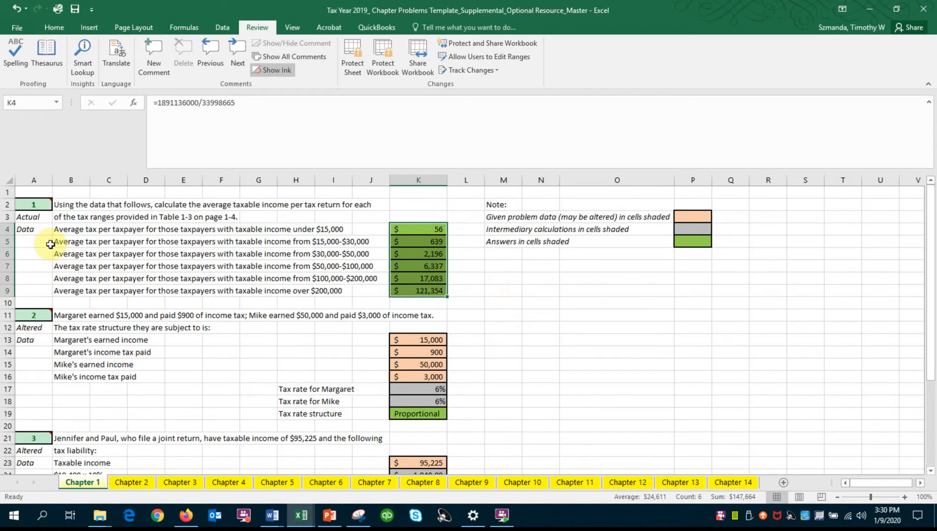
pyautogui.moveTo(30, 217); pyautogui.dragTo(32, 231)
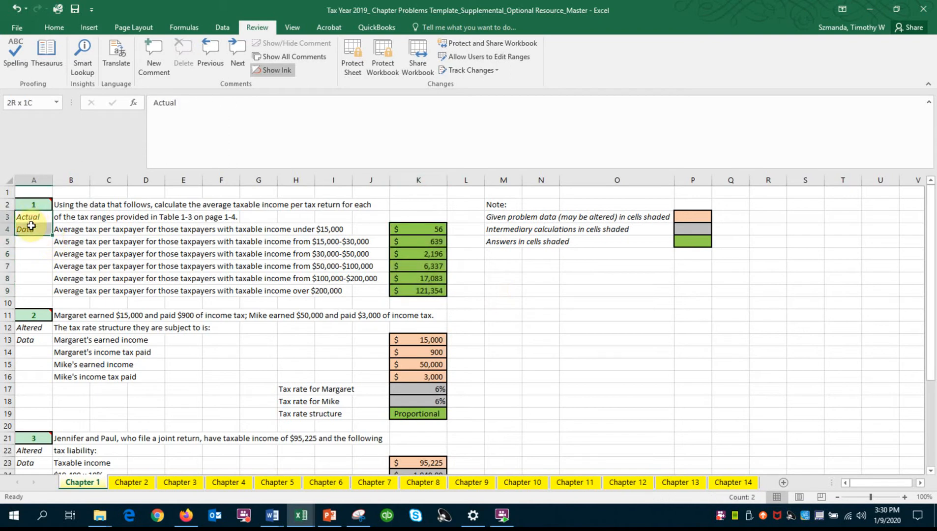
pyautogui.moveTo(33, 330); pyautogui.dragTo(30, 341)
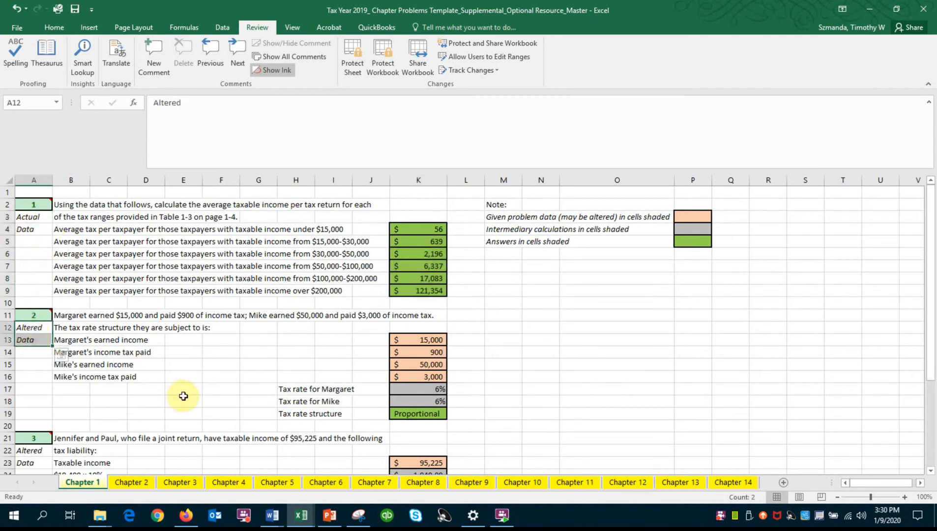
pyautogui.moveTo(39, 217); pyautogui.dragTo(30, 231)
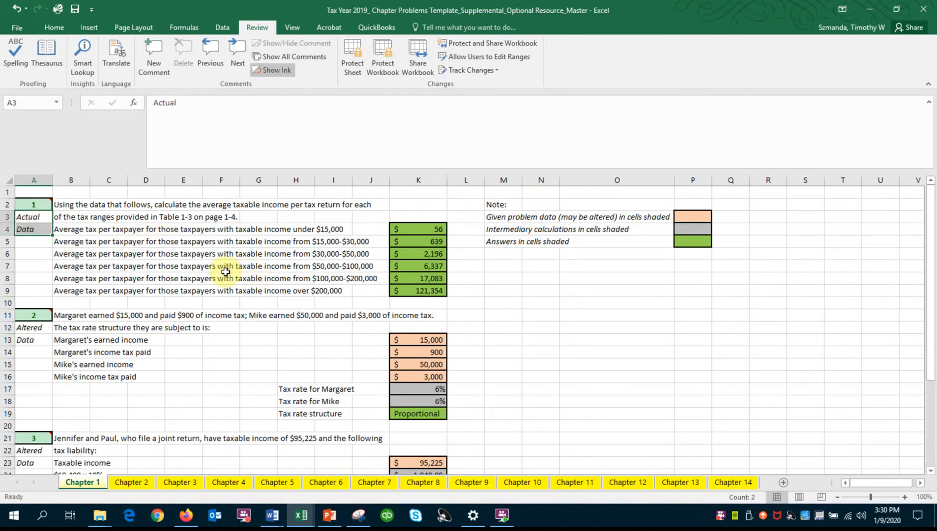
pyautogui.click(139, 243)
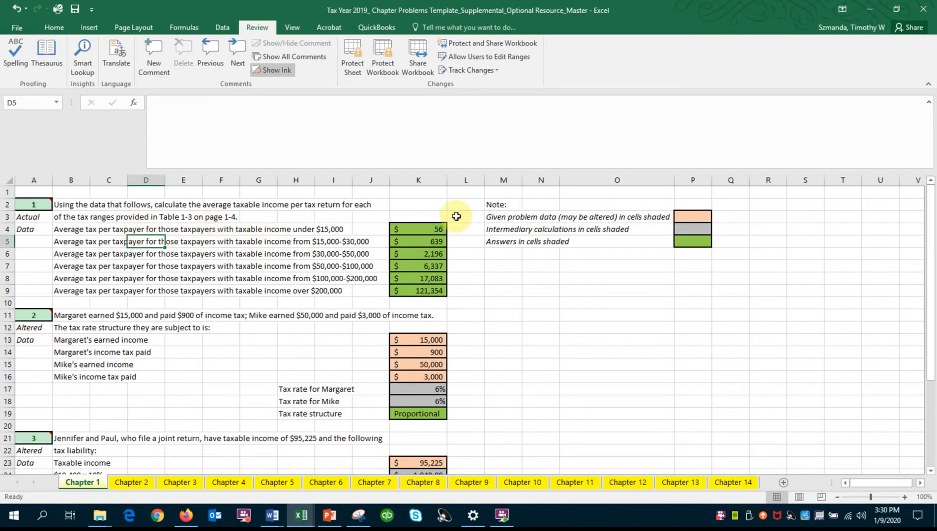
# Step: Inspect the average-tax formulas in K4 and K5, including the trailing thousands digits in K4's numerator, leaving them unedited
pyautogui.click(430, 227)
pyautogui.click(417, 243)
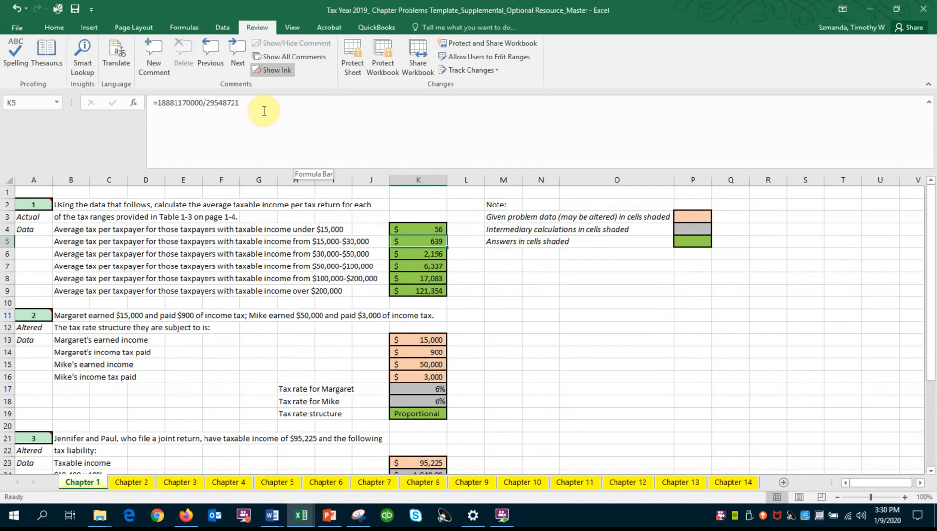
pyautogui.click(409, 230)
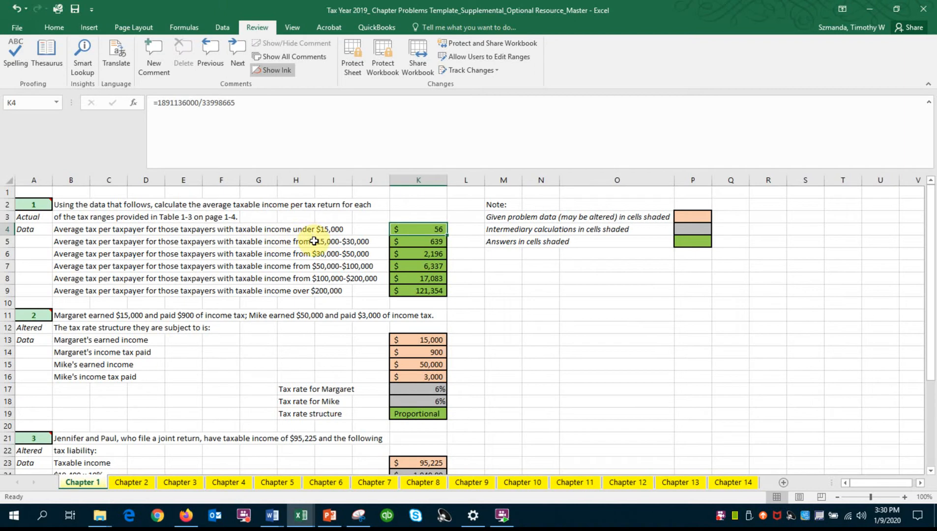
pyautogui.moveTo(201, 102); pyautogui.dragTo(156, 103)
pyautogui.click(211, 102)
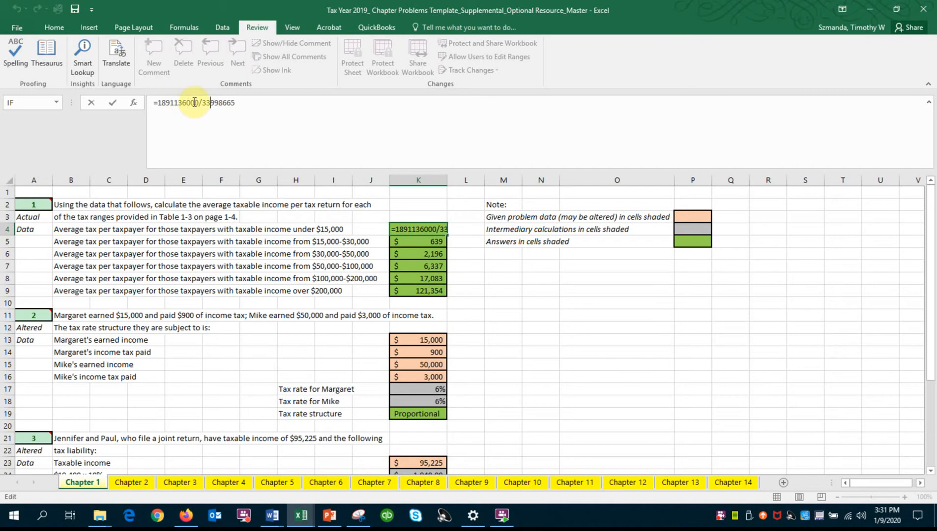
pyautogui.moveTo(197, 102); pyautogui.dragTo(186, 102)
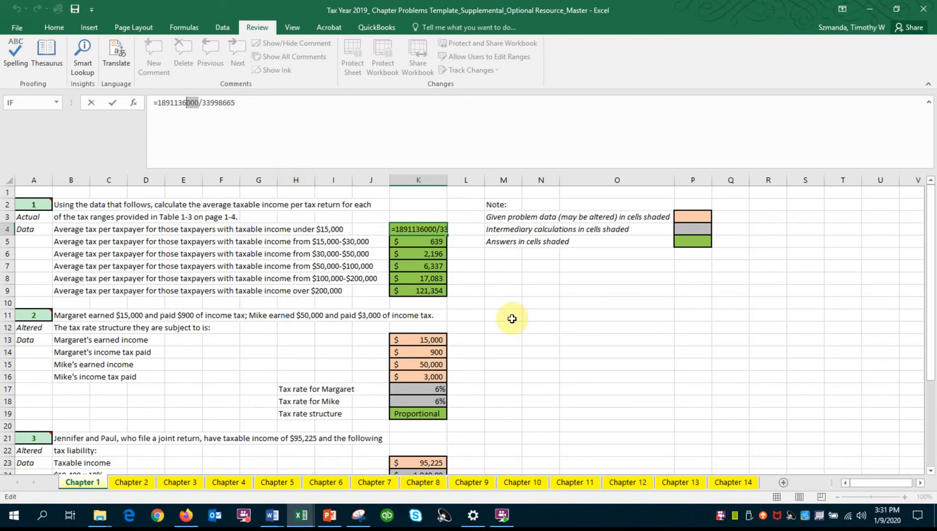
pyautogui.press('Escape')
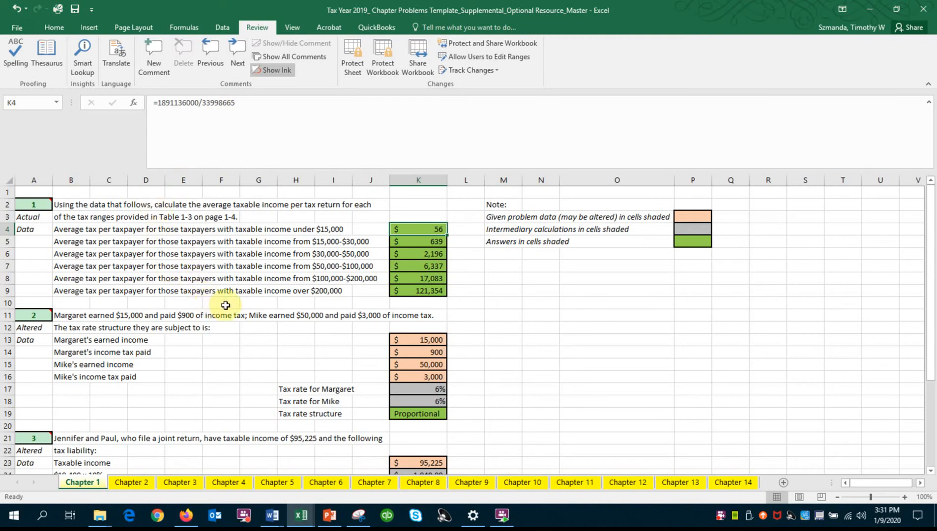
# Step: Review problem 2 and inspect the formulas of the two taxpayers' tax rates in K17 and K18
pyautogui.scroll(-2, 268, 329)
pyautogui.scroll(-1, 268, 328)
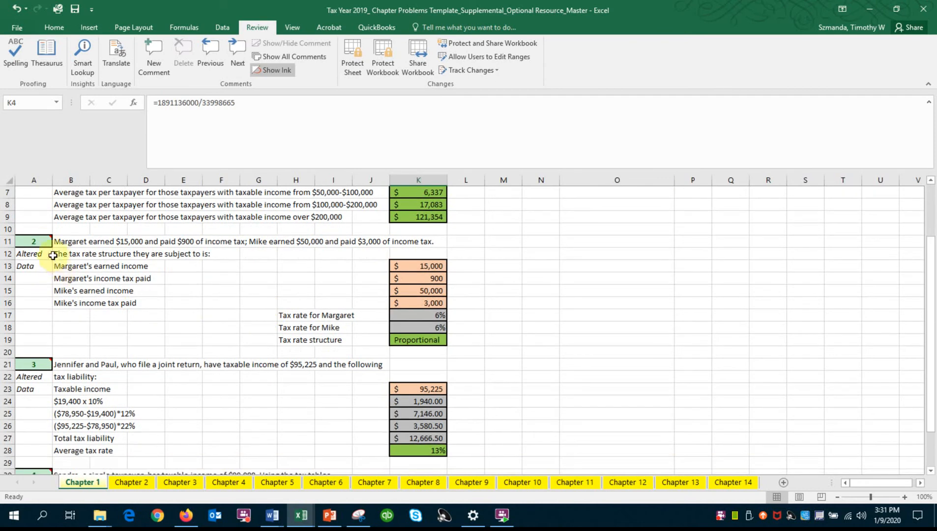
pyautogui.moveTo(44, 243)
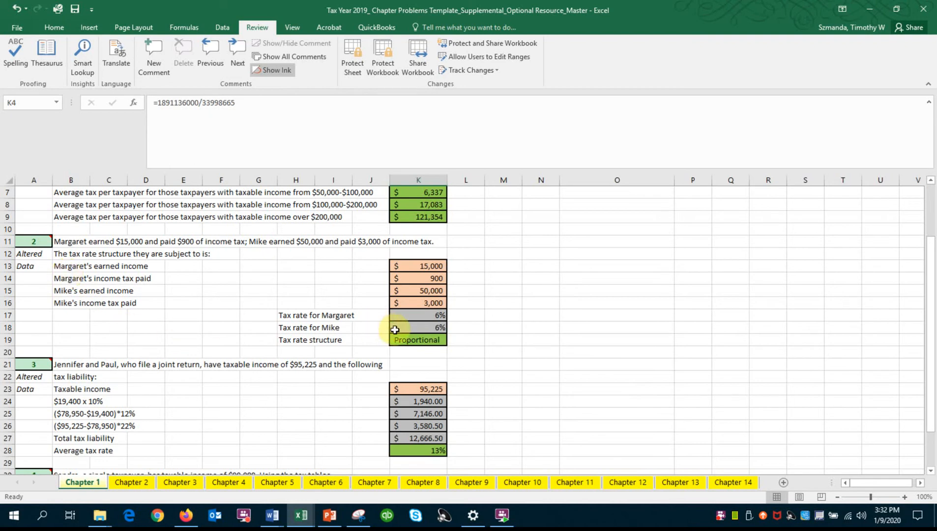
pyautogui.click(410, 319)
pyautogui.click(409, 328)
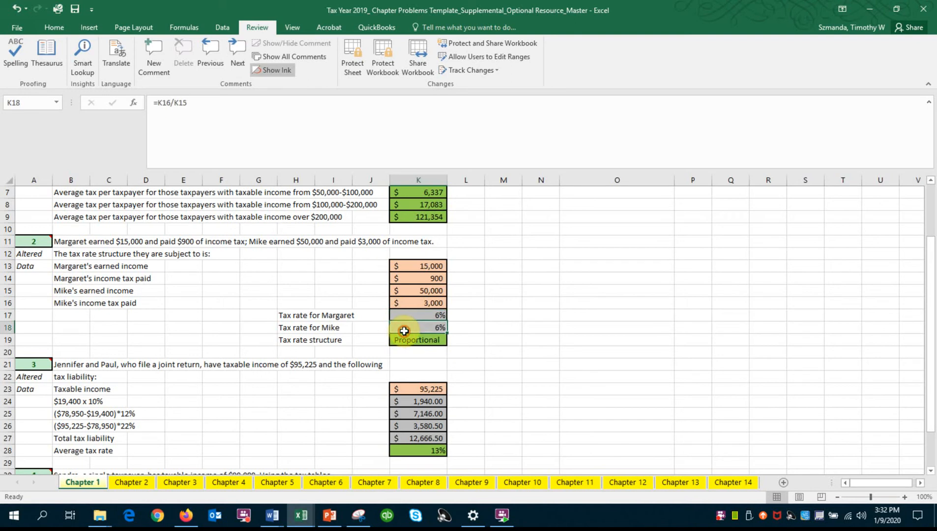
pyautogui.click(499, 334)
# Step: Review problem 3's bracket calculation rows and inspect its taxable income and the formulas in K24 and K25
pyautogui.scroll(-3, 219, 287)
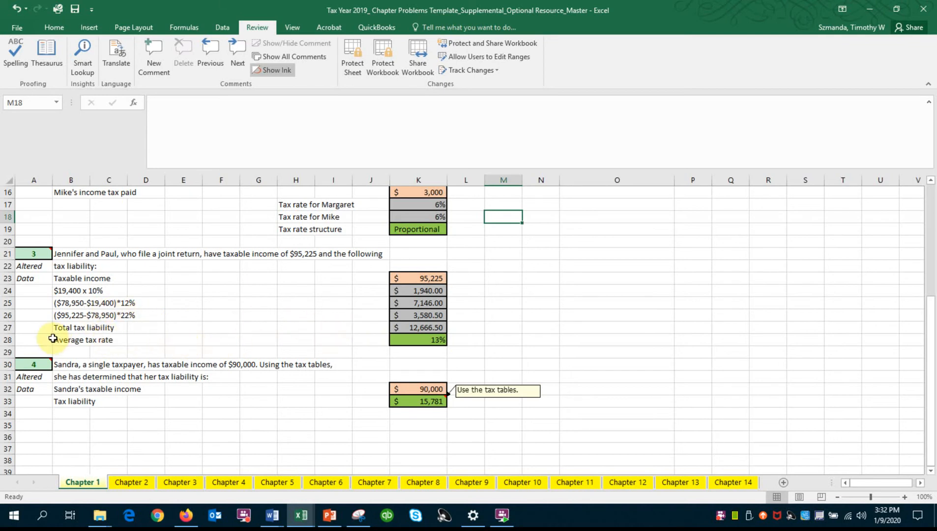
pyautogui.click(4, 327)
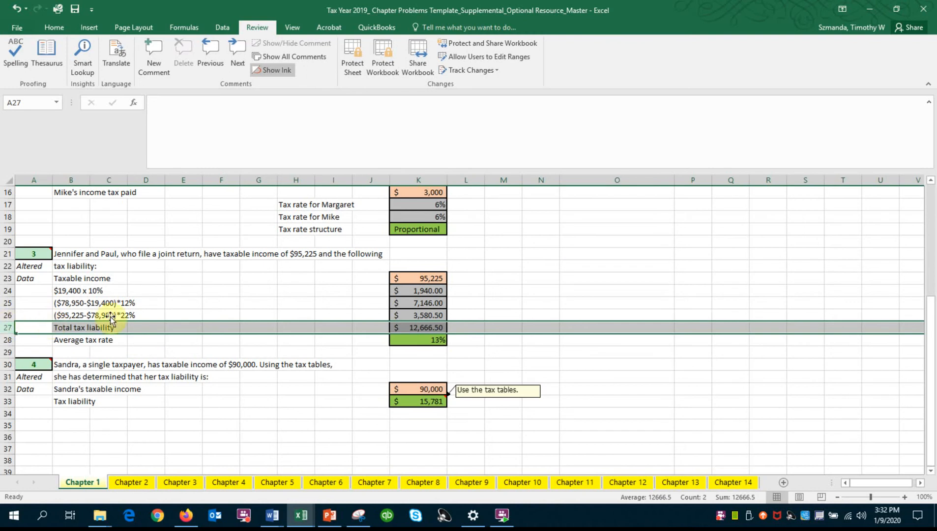
pyautogui.click(175, 315)
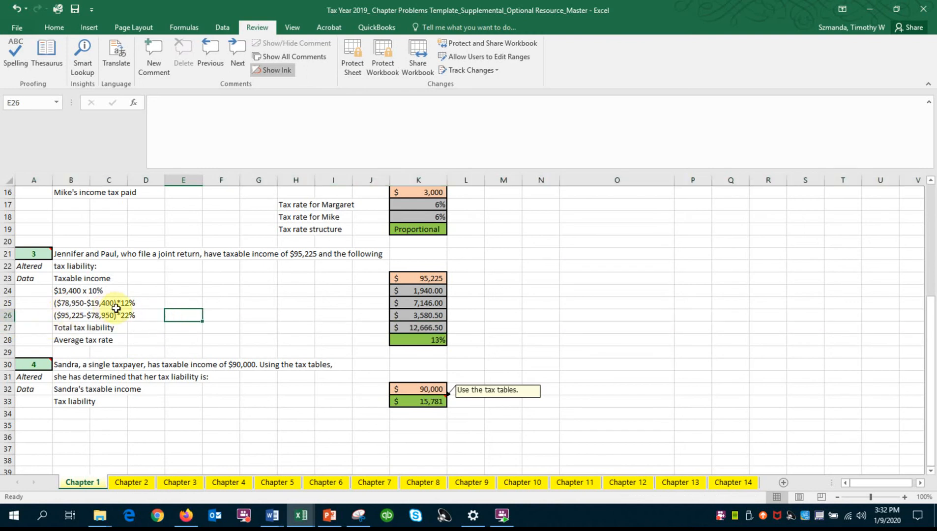
pyautogui.click(65, 305)
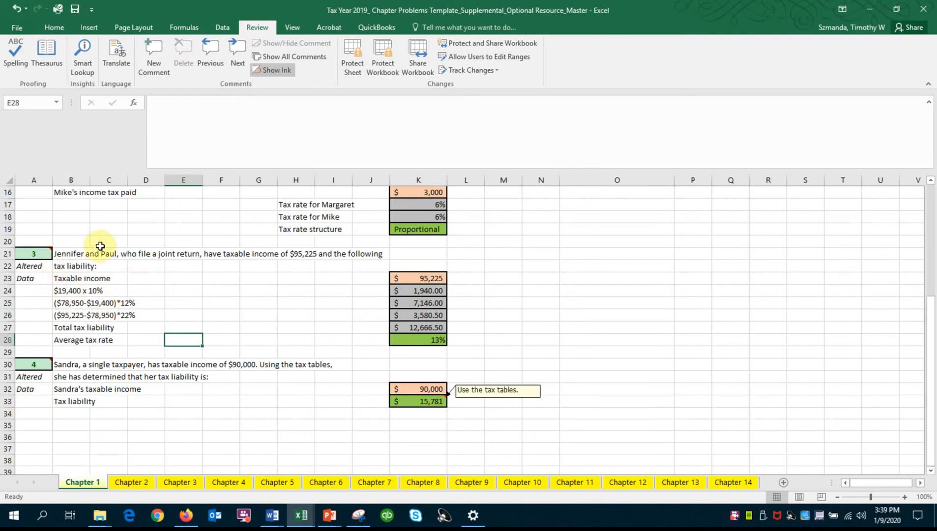
pyautogui.click(424, 279)
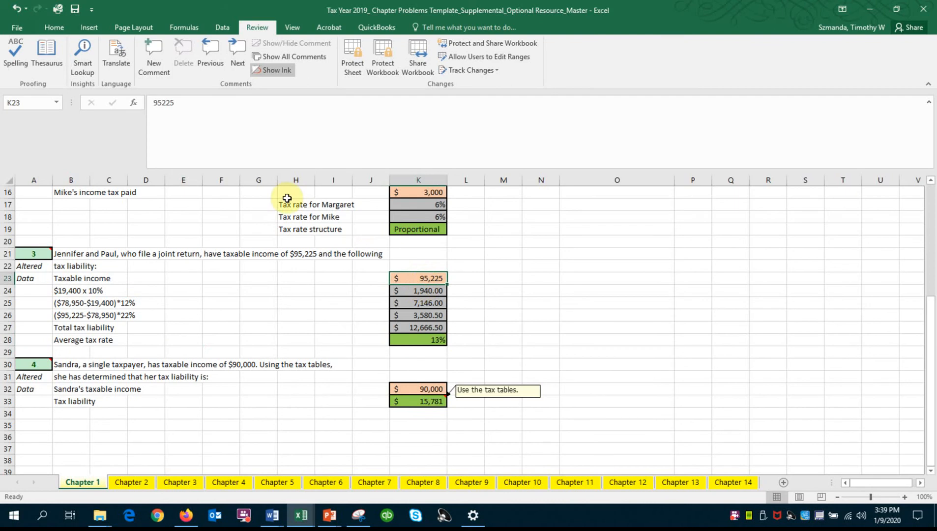
pyautogui.click(419, 292)
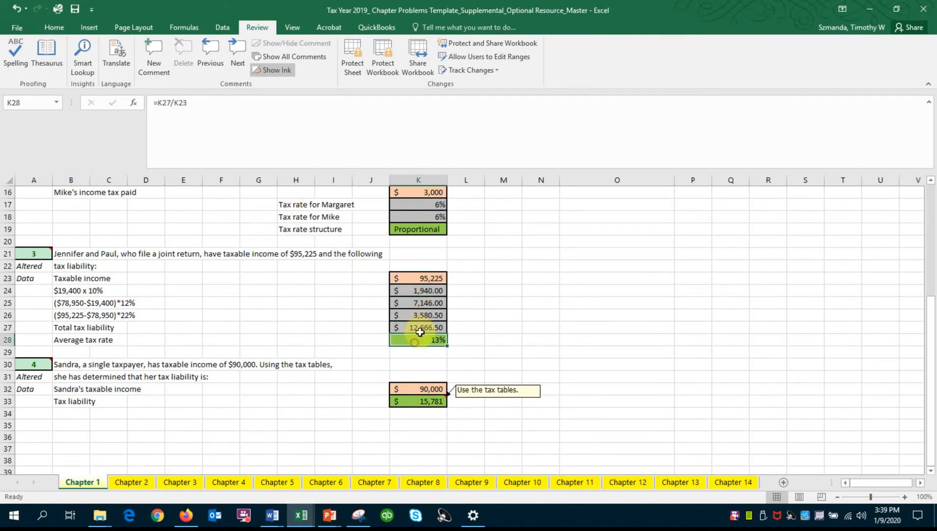
pyautogui.click(424, 303)
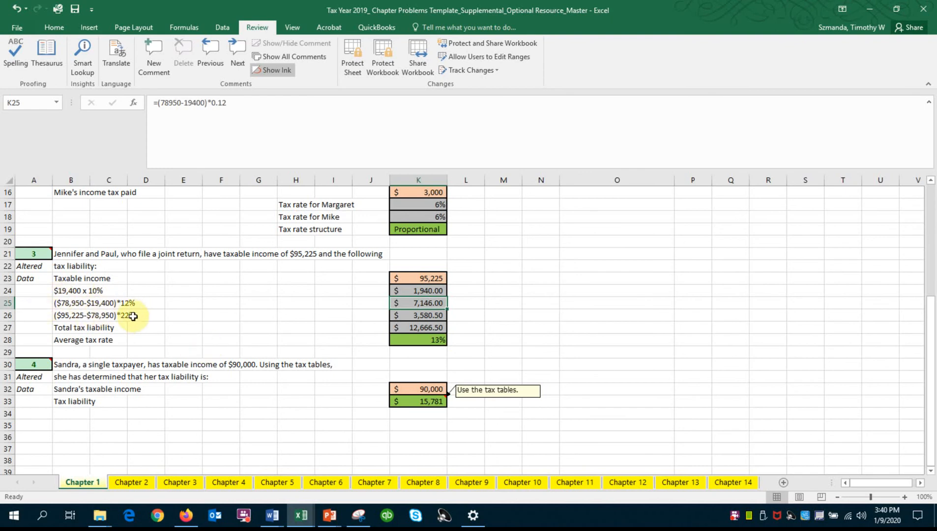
# Step: Examine how problem 3's bracket amounts in K24:K26 relate to the total tax liability in K27
pyautogui.moveTo(407, 291); pyautogui.dragTo(496, 331)
pyautogui.click(367, 349)
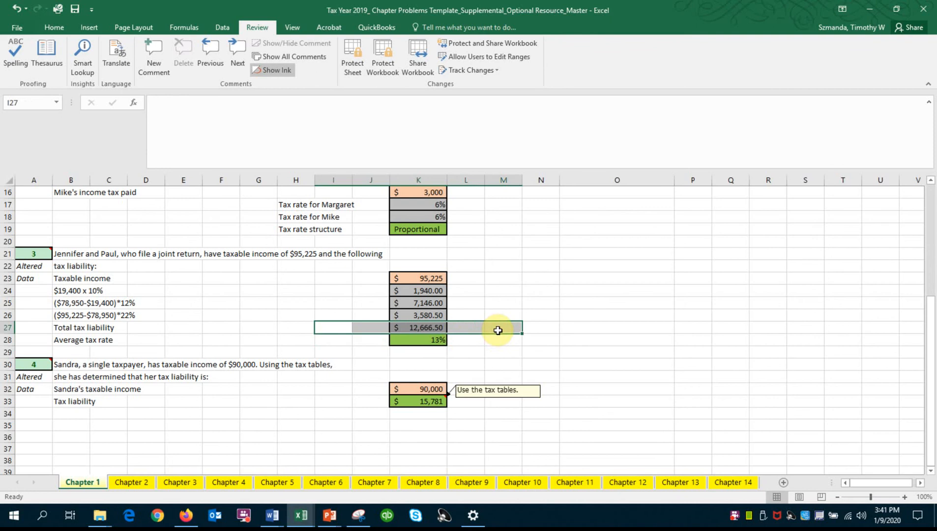
pyautogui.click(498, 331)
pyautogui.click(429, 329)
pyautogui.moveTo(426, 292); pyautogui.dragTo(426, 328)
pyautogui.moveTo(72, 291); pyautogui.dragTo(77, 313)
pyautogui.click(606, 291)
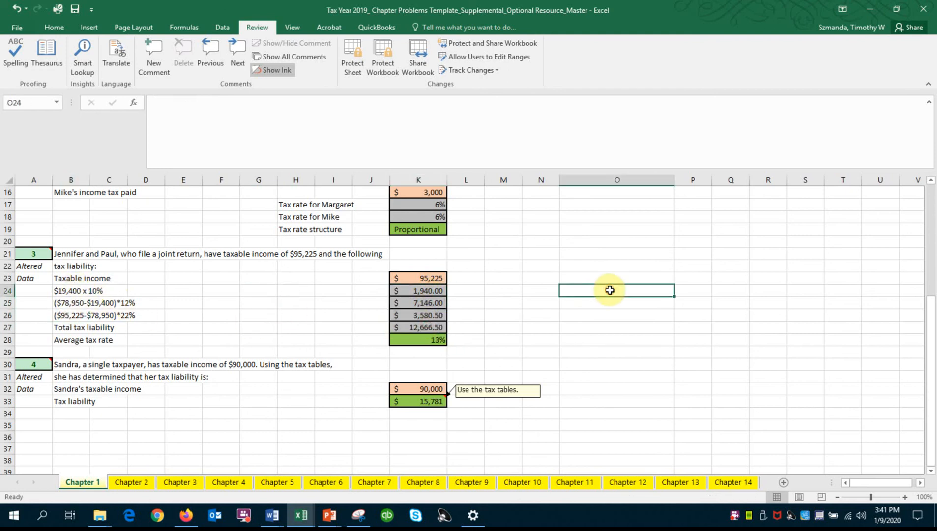
# Step: Trace the cells referenced by the average tax rate formula in K28 and compare row 28 with the 22% bracket row
pyautogui.click(431, 341)
pyautogui.doubleClick(431, 341)
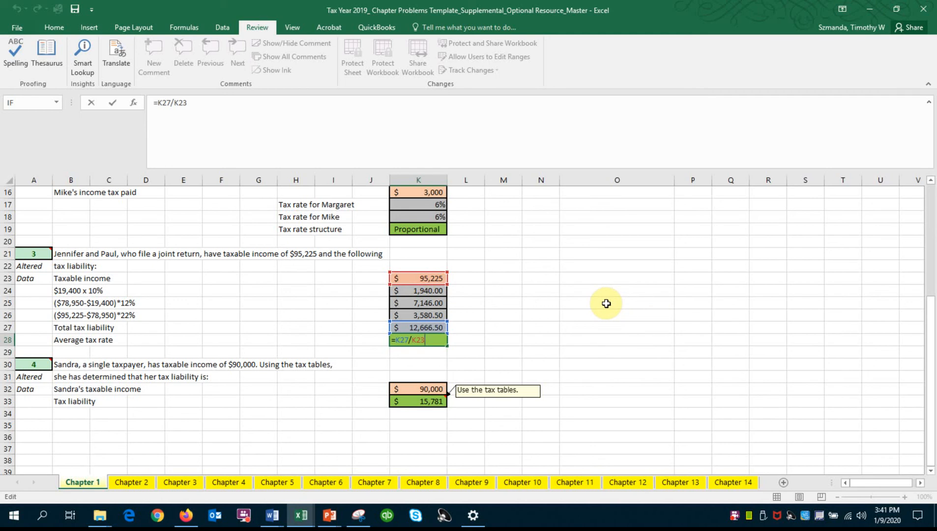
pyautogui.press('Return')
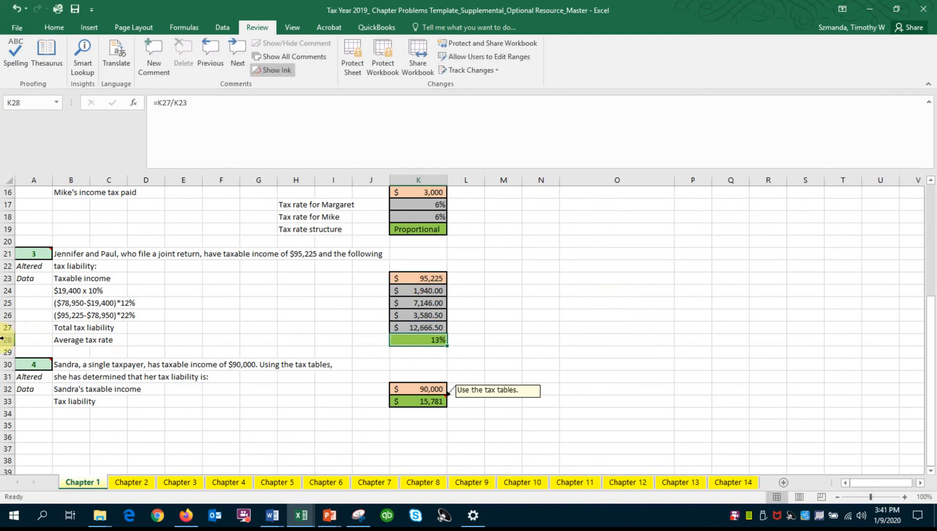
pyautogui.click(4, 340)
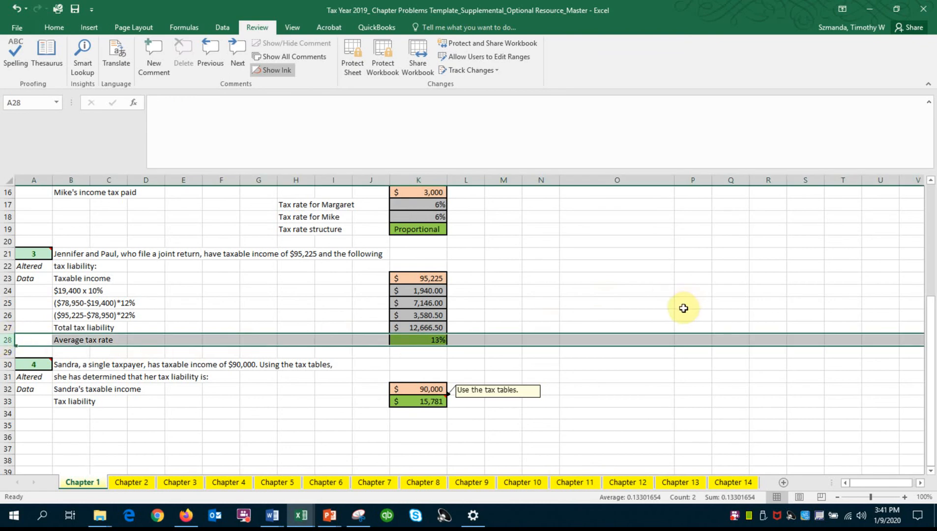
pyautogui.click(8, 316)
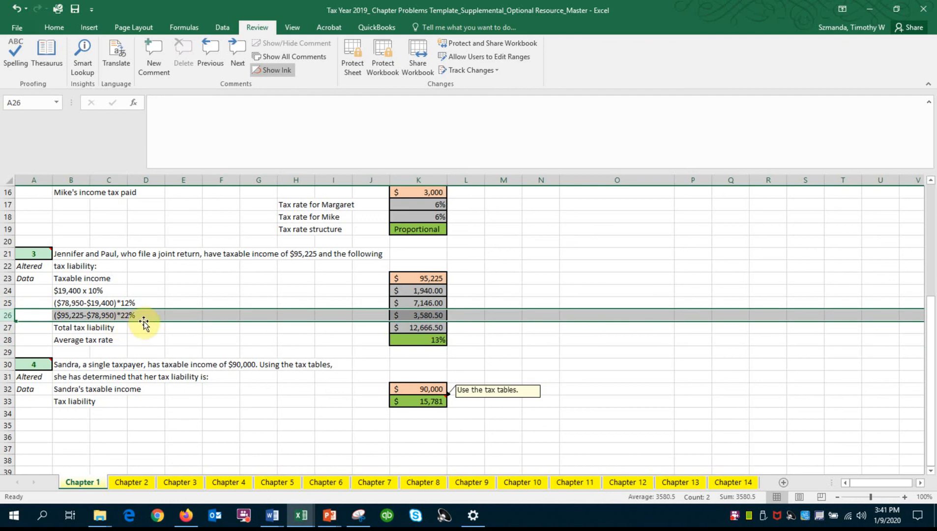
pyautogui.click(7, 339)
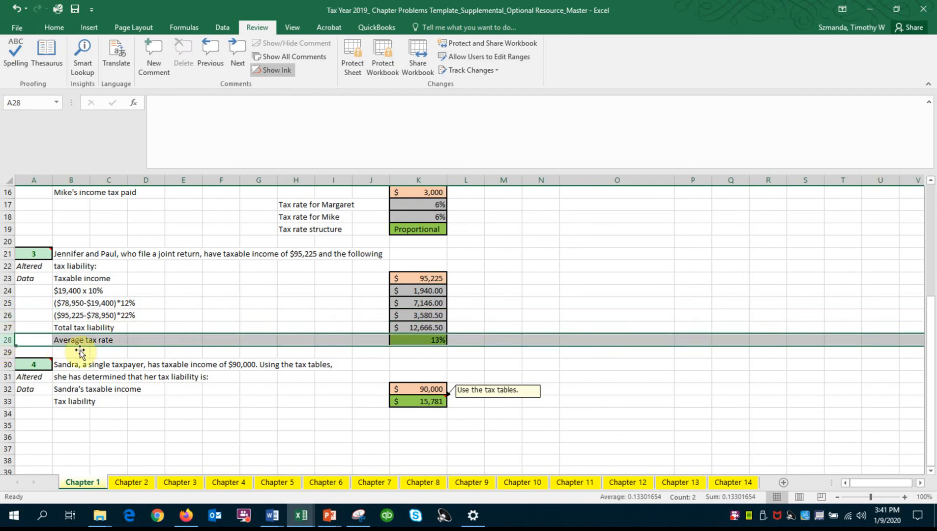
# Step: Format problem 3's average tax rate in K28 to show two decimal places
pyautogui.click(413, 339)
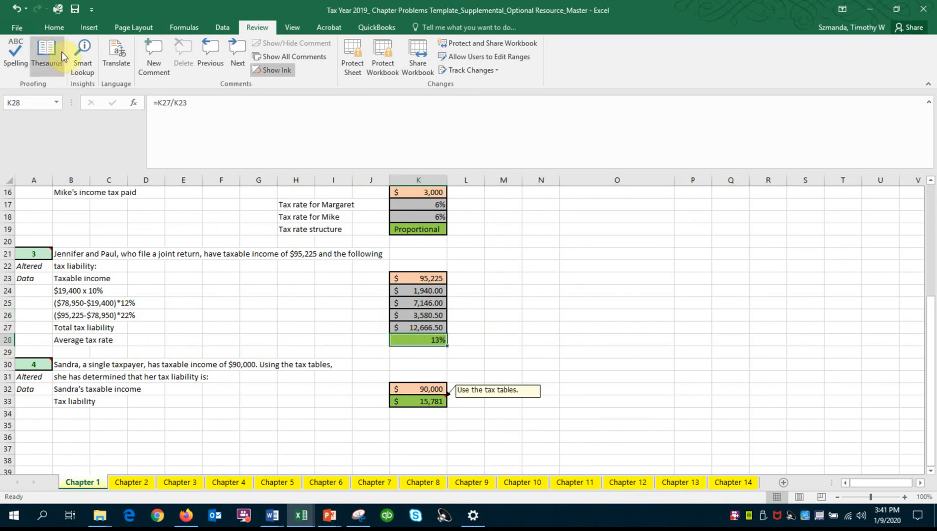
pyautogui.click(55, 27)
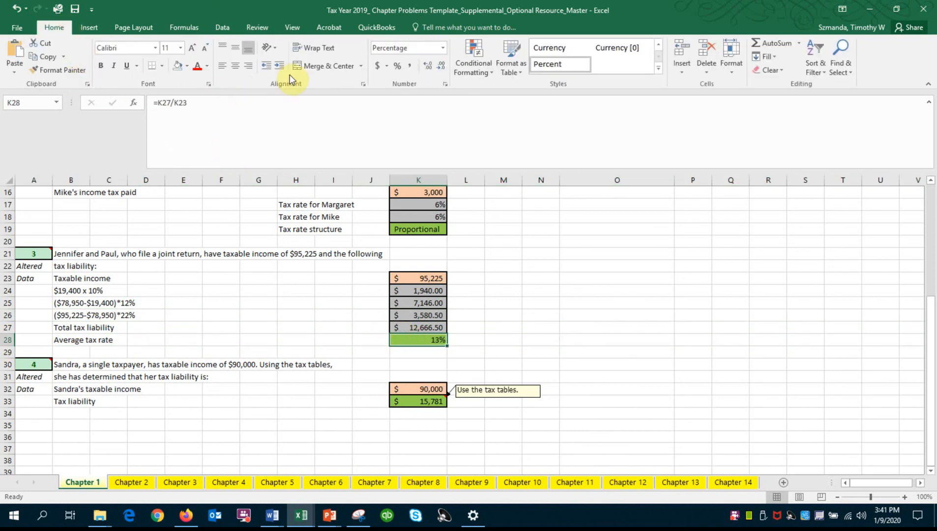
pyautogui.click(431, 67)
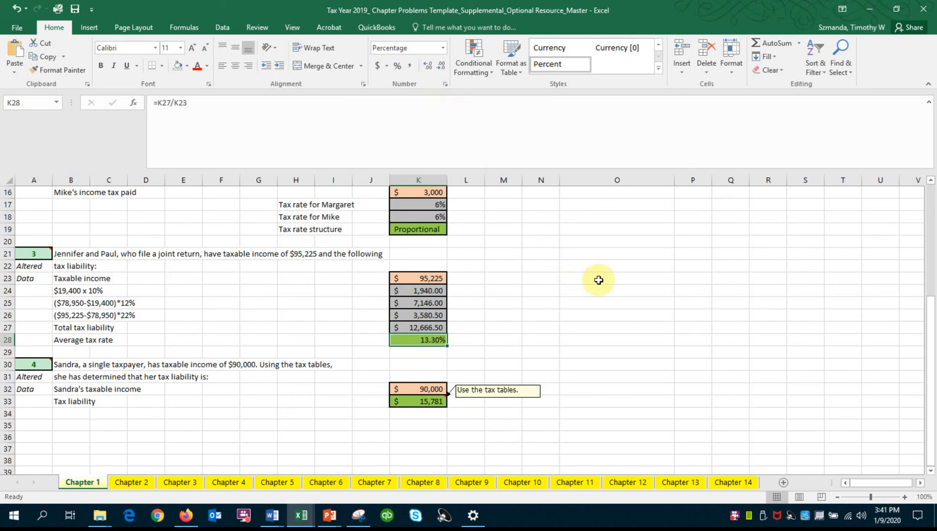
pyautogui.click(568, 308)
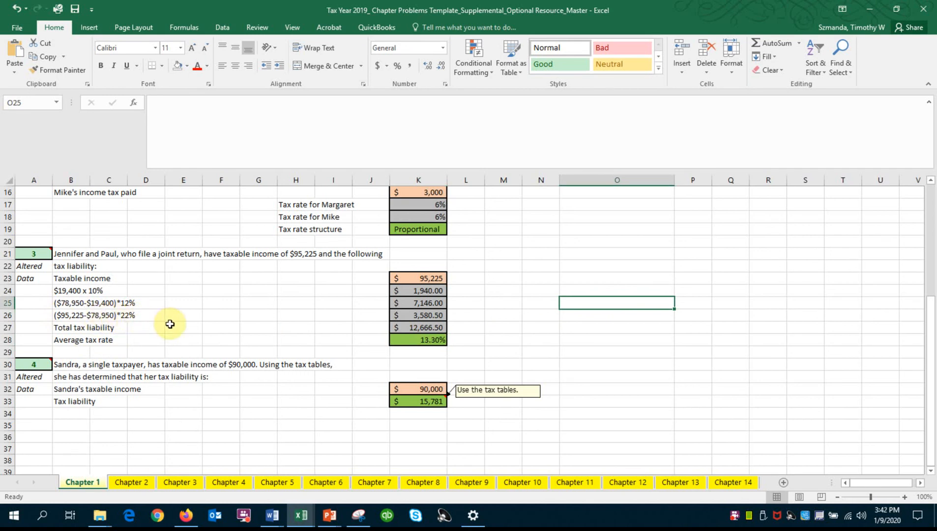
# Step: Review problem 4's altered data labels and inspect its taxable income in K32 and tax liability in K33
pyautogui.scroll(-3, 168, 324)
pyautogui.moveTo(35, 258)
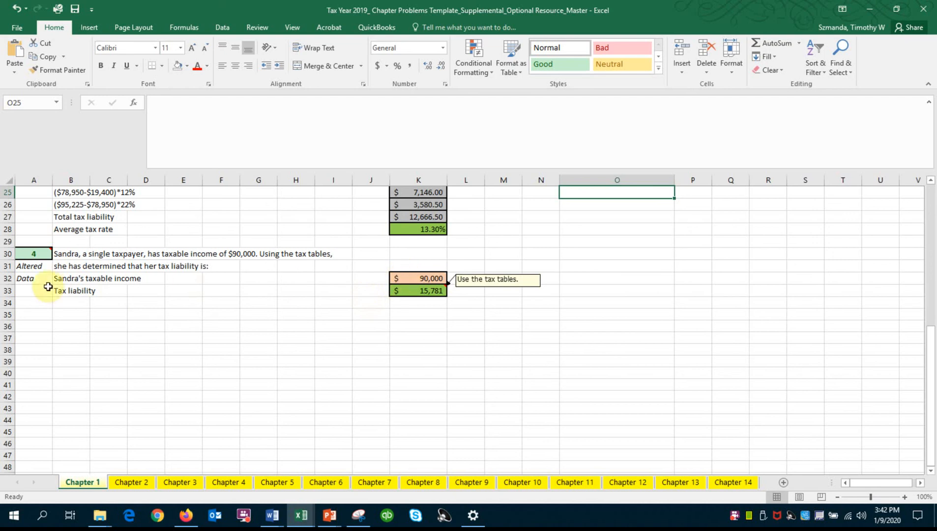
pyautogui.moveTo(27, 266); pyautogui.dragTo(28, 279)
pyautogui.click(319, 372)
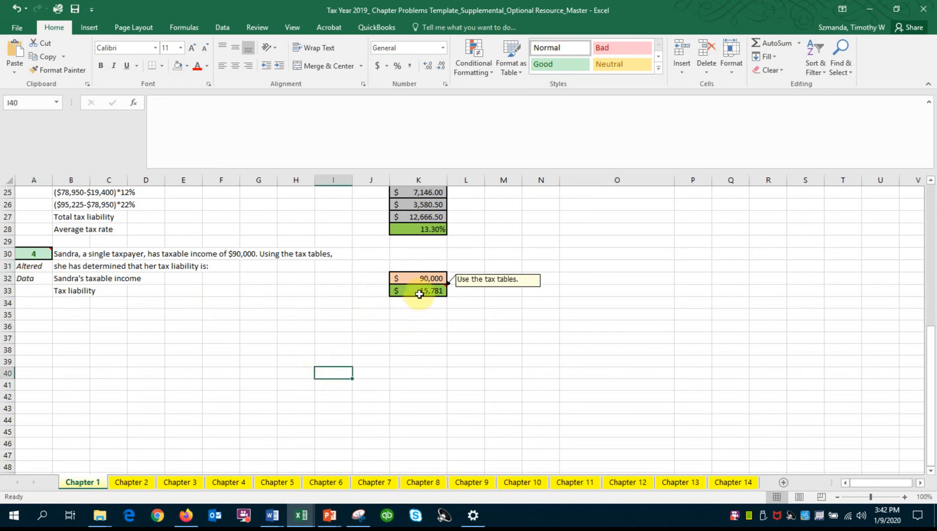
pyautogui.click(422, 278)
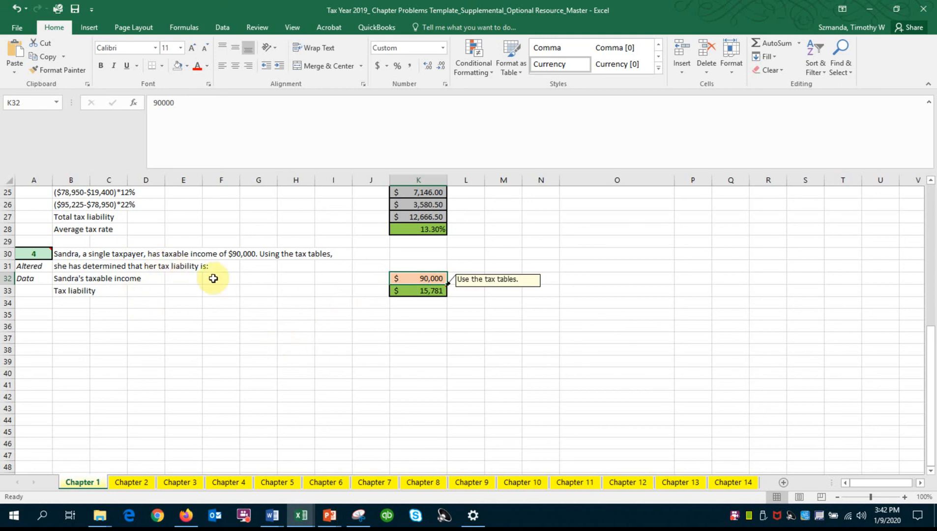
pyautogui.click(423, 290)
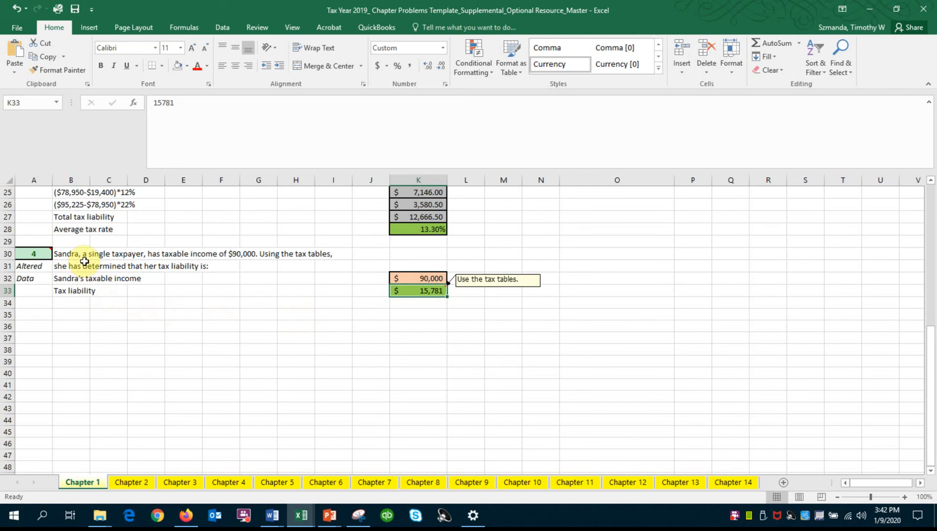
# Step: Revisit problem 3's calculation block in rows 21 to 28 to compare it with problem 4's tax table approach
pyautogui.scroll(1, 96, 266)
pyautogui.moveTo(61, 280); pyautogui.dragTo(423, 351)
pyautogui.moveTo(367, 273); pyautogui.dragTo(354, 263)
pyautogui.click(355, 263)
pyautogui.scroll(2, 320, 259)
pyautogui.moveTo(38, 253); pyautogui.dragTo(430, 336)
pyautogui.click(638, 367)
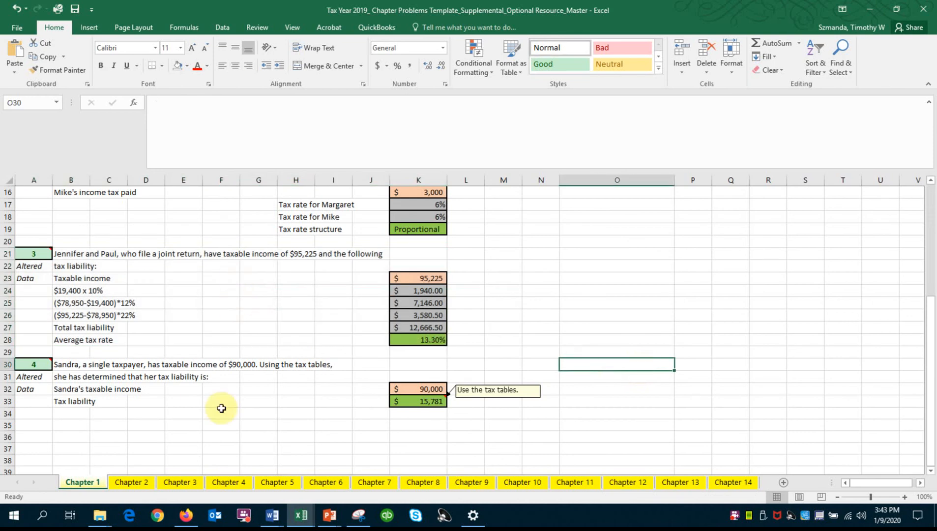